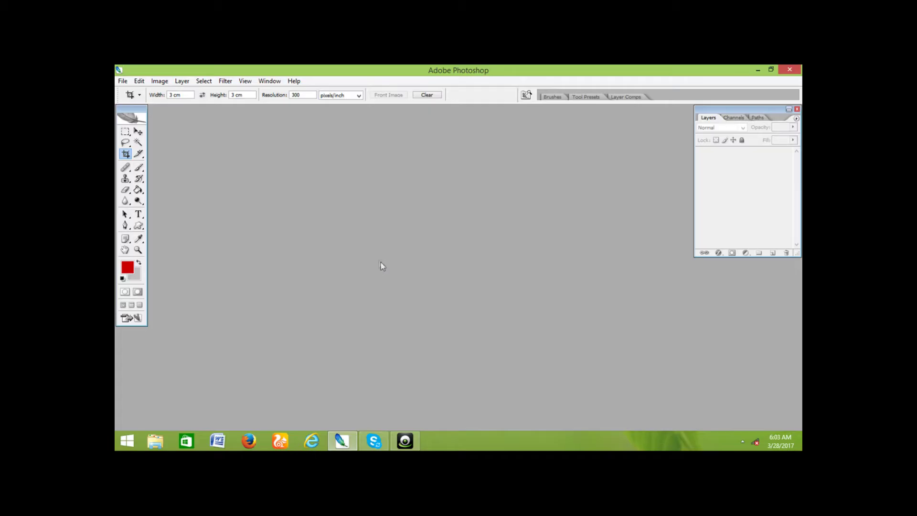
Open IMG_0771 from Documents and centre its window, zoomed out to show the whole photo.
double_click(456, 225)
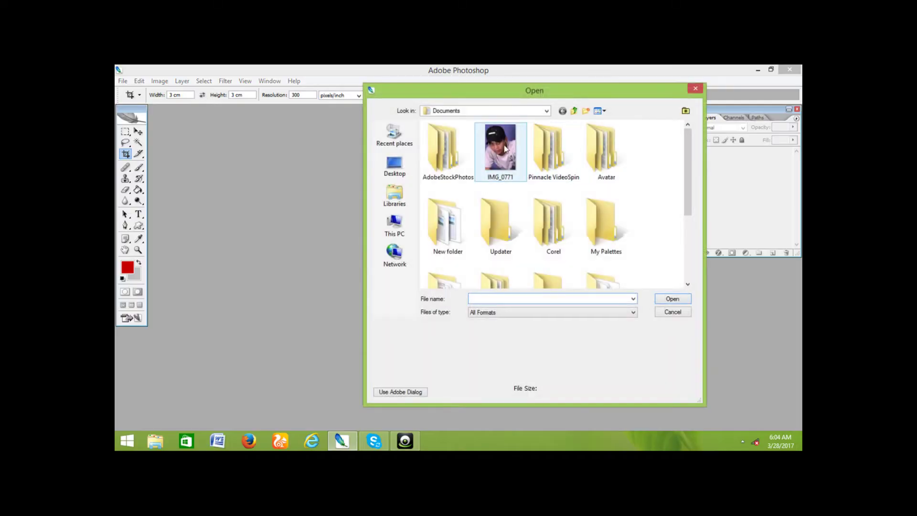
click(504, 149)
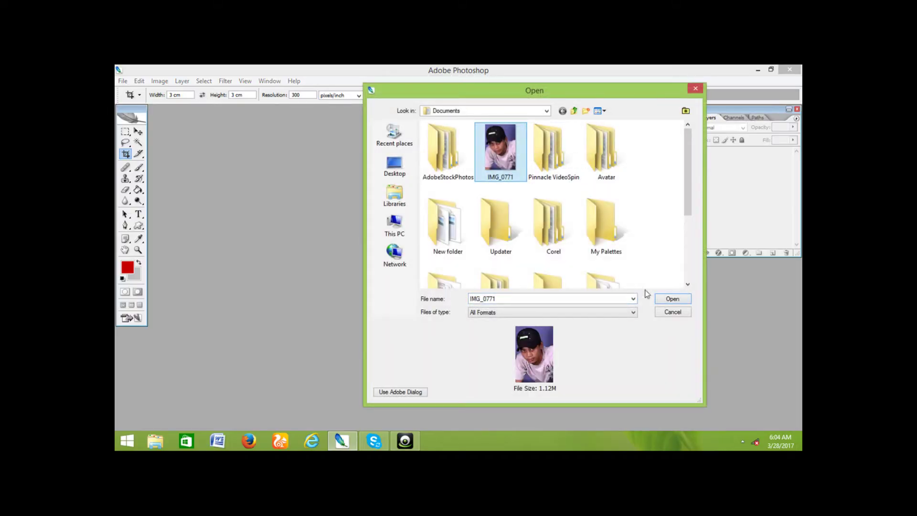
click(662, 299)
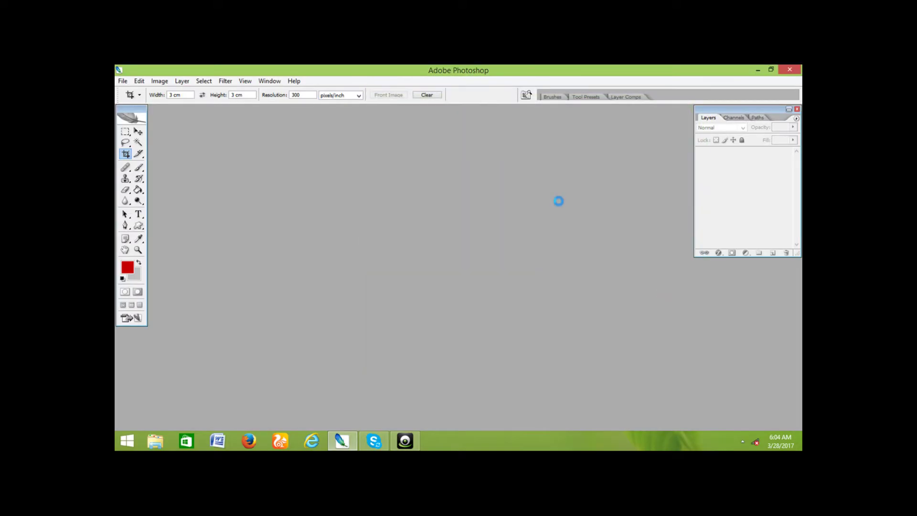
drag(234, 117, 407, 147)
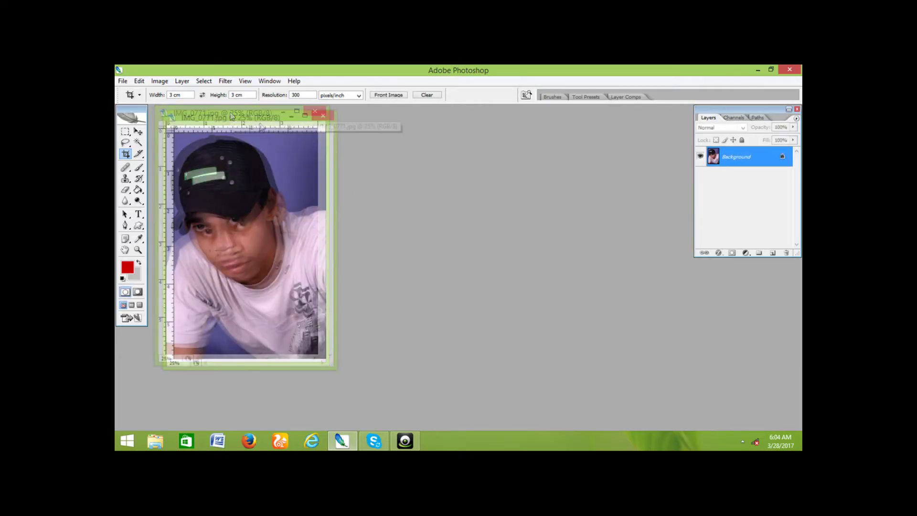
key(ctrl+minus)
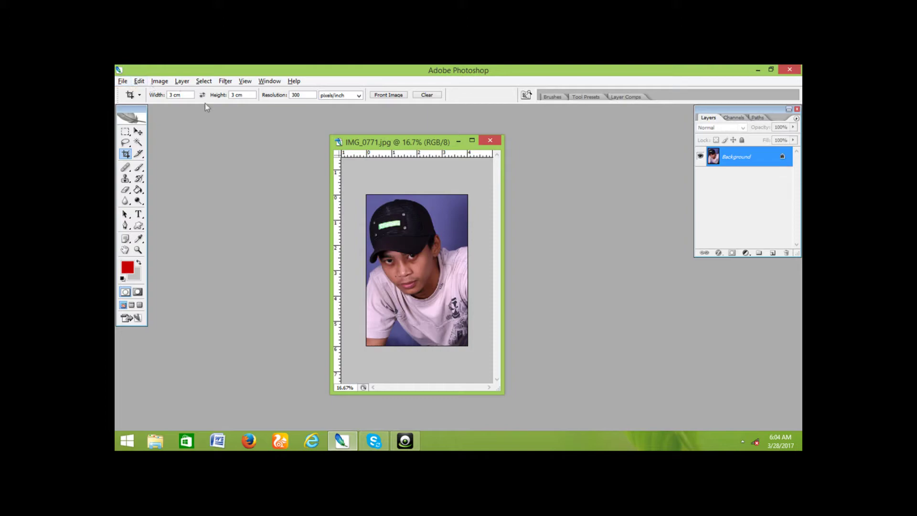
Crop the photo to a 3x3 cm, 300 ppi square over the face and shoulders, then zoom in.
drag(351, 185, 515, 325)
drag(442, 270, 443, 276)
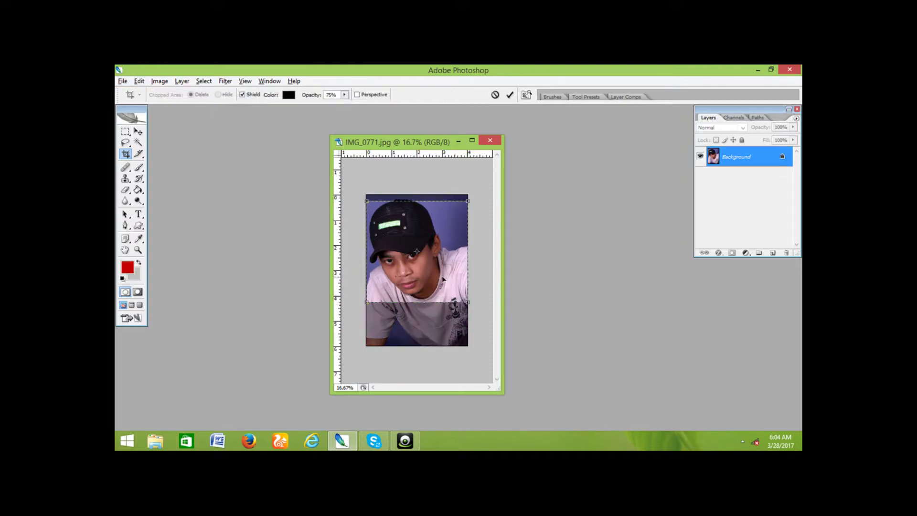
key(Return)
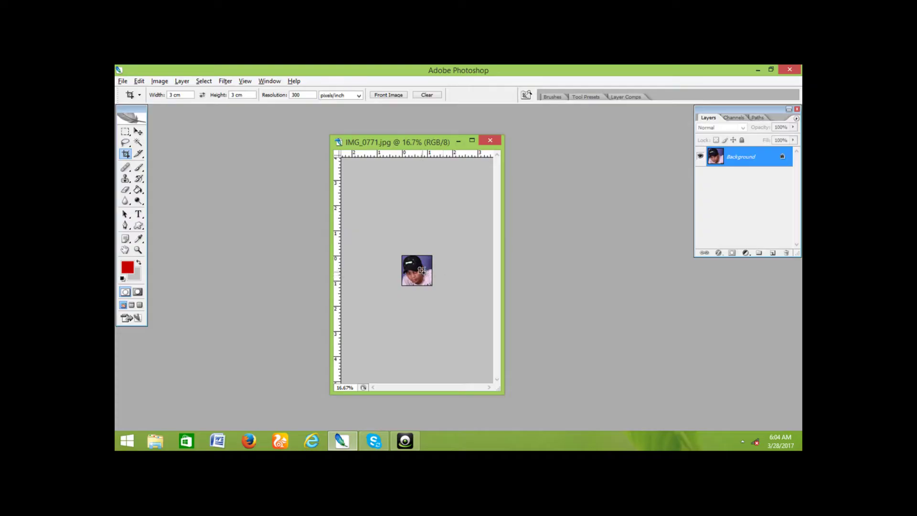
key(ctrl+plus)
key(ctrl+plus)
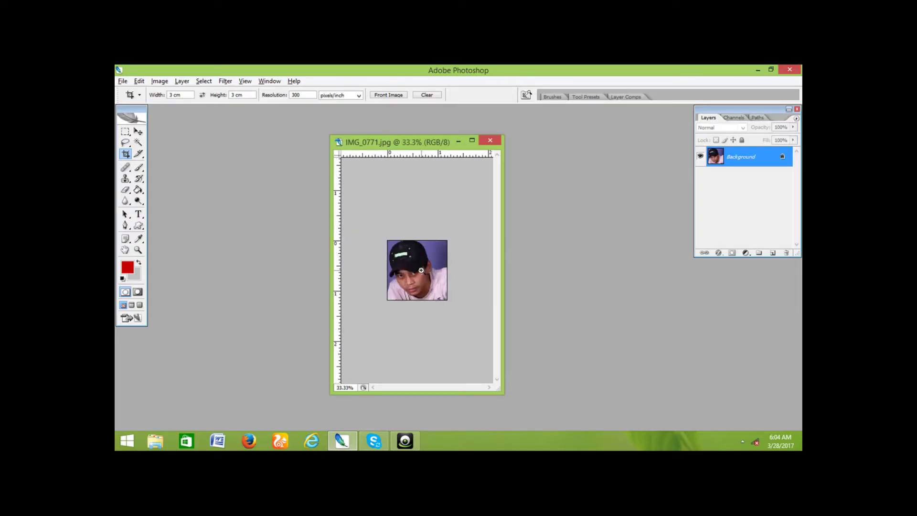
key(ctrl+plus)
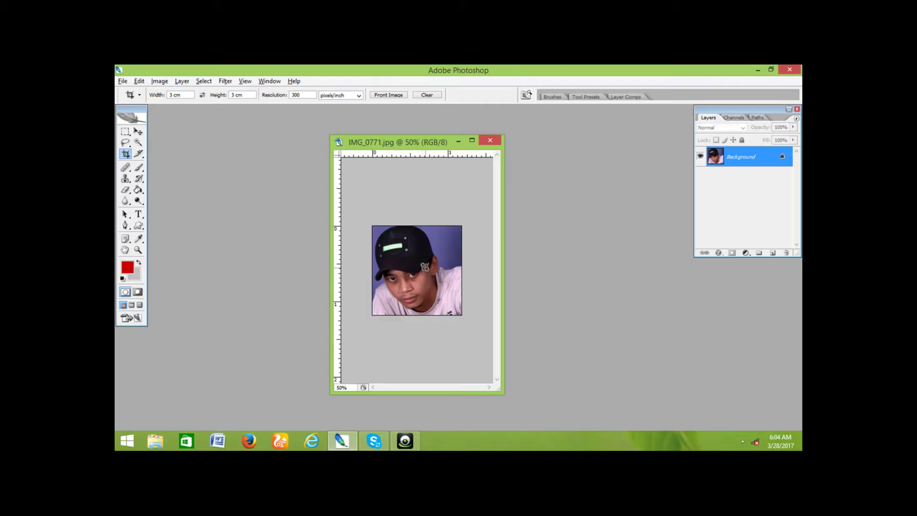
click(269, 81)
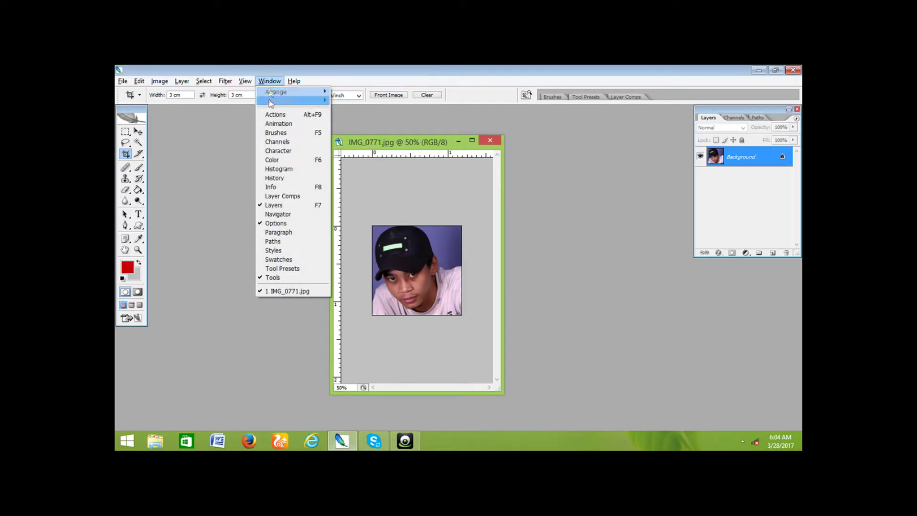
Add a new action set named '3x3' in the Actions panel.
click(275, 115)
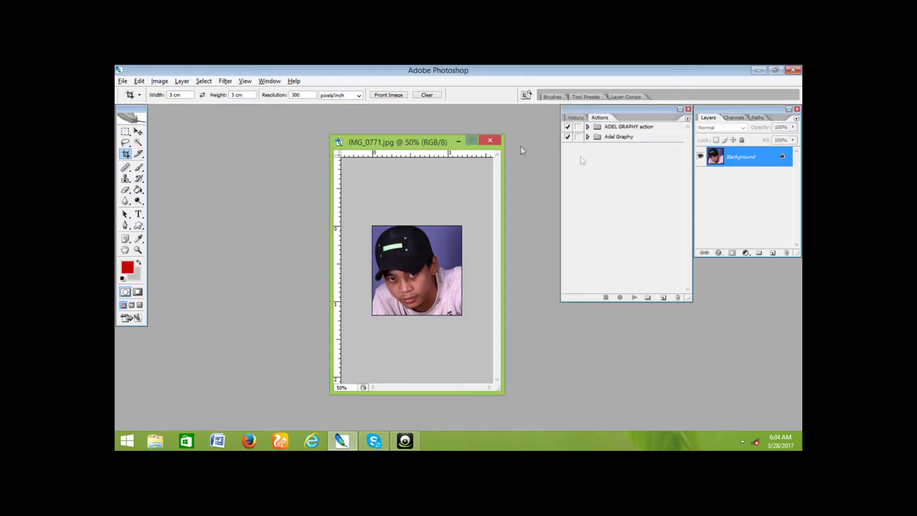
click(688, 119)
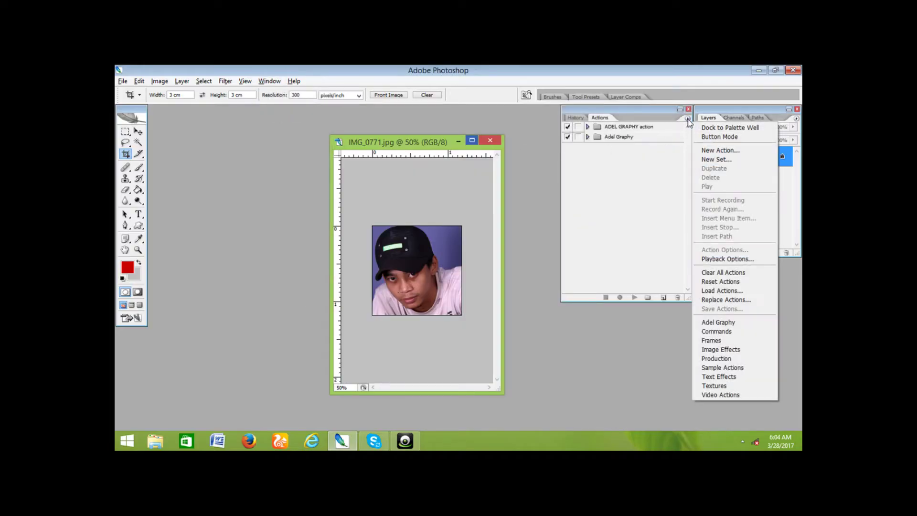
click(715, 159)
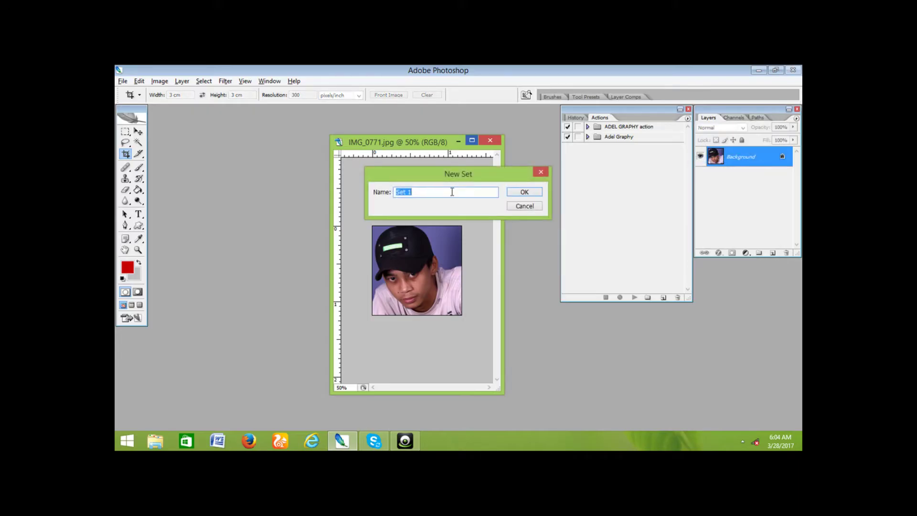
text(3x3)
click(529, 192)
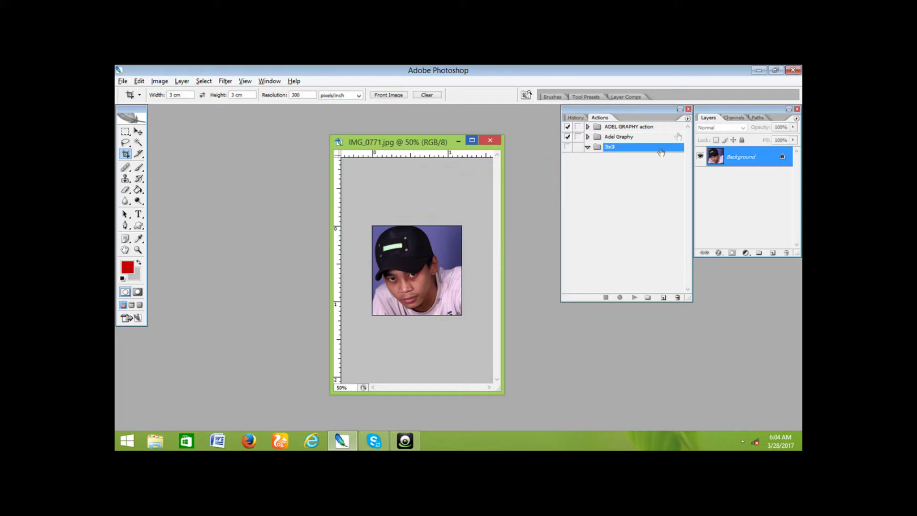
click(688, 119)
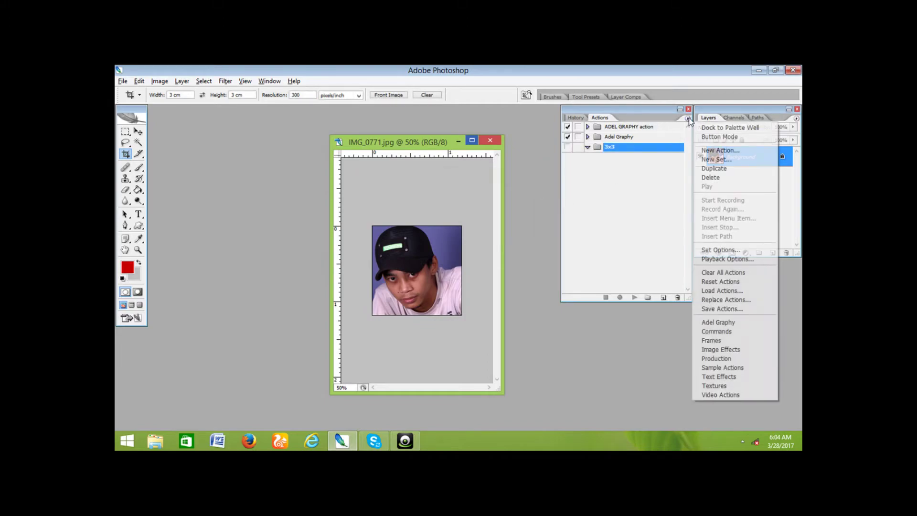
Create Action 2 in the 3x3 set with Shift+F5 as its function key and start recording.
click(724, 151)
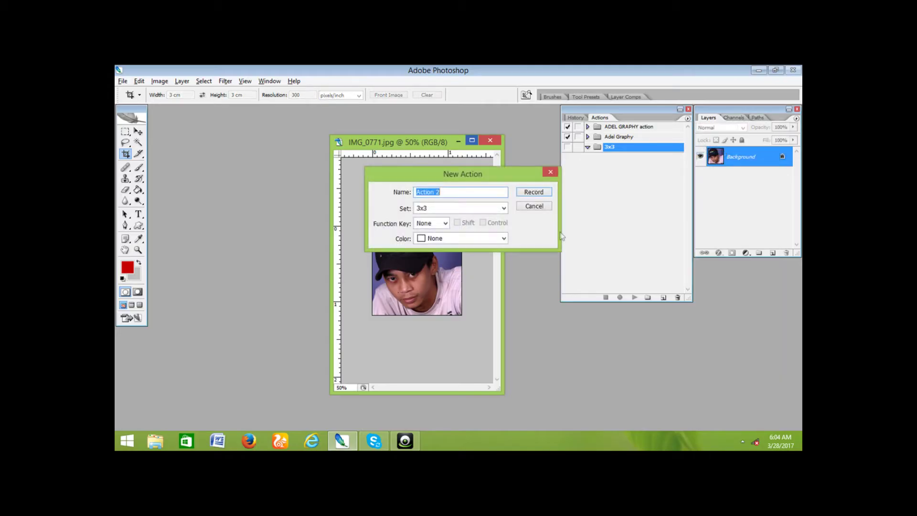
click(445, 224)
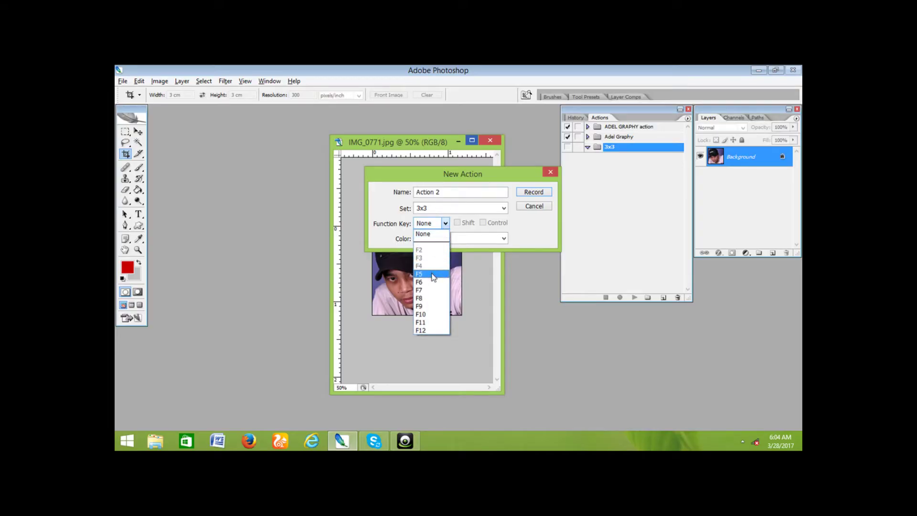
click(431, 273)
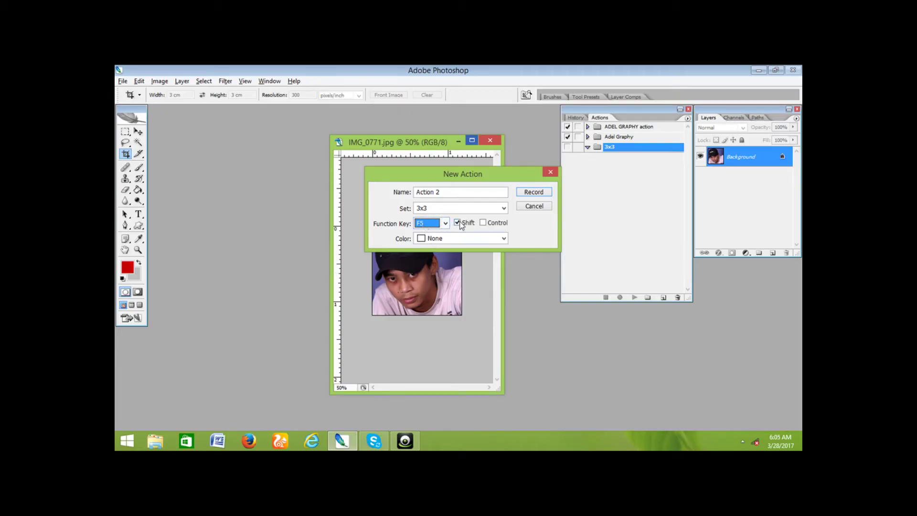
click(531, 191)
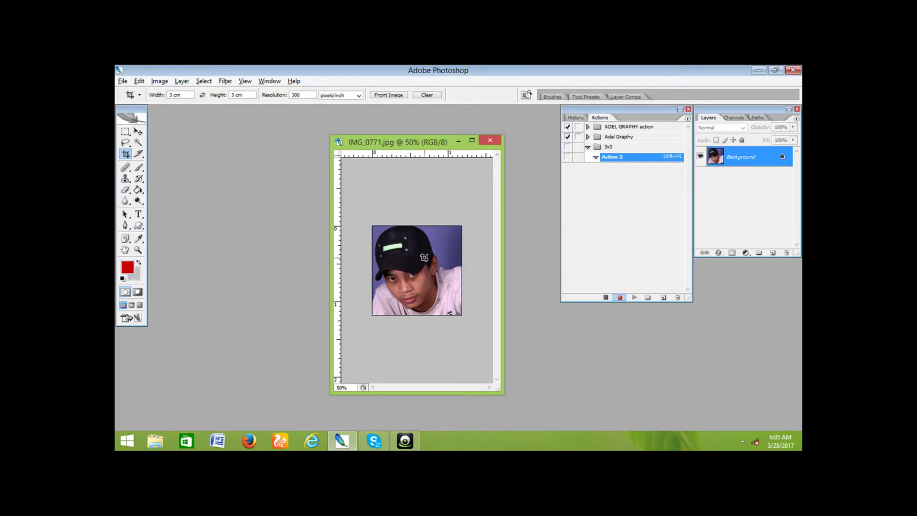
Select and copy the whole cropped portrait as the basis for a new document.
key(ctrl+a)
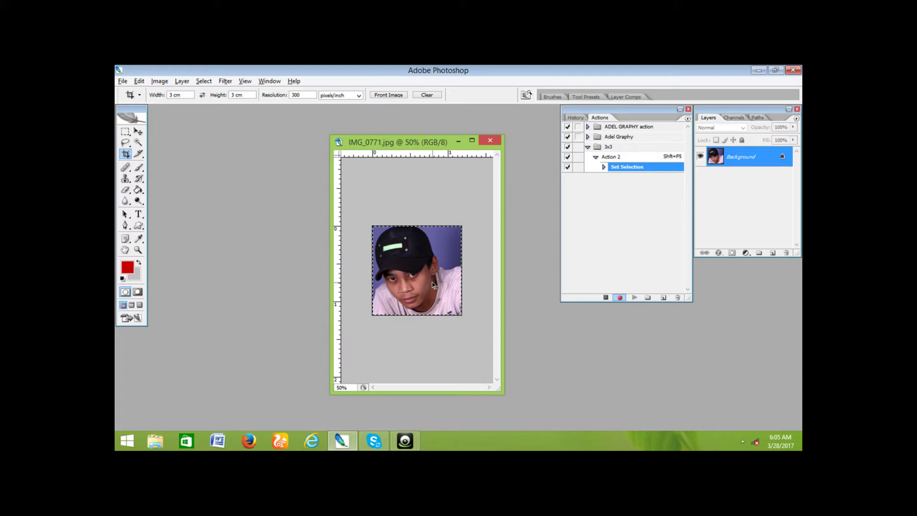
key(ctrl+c)
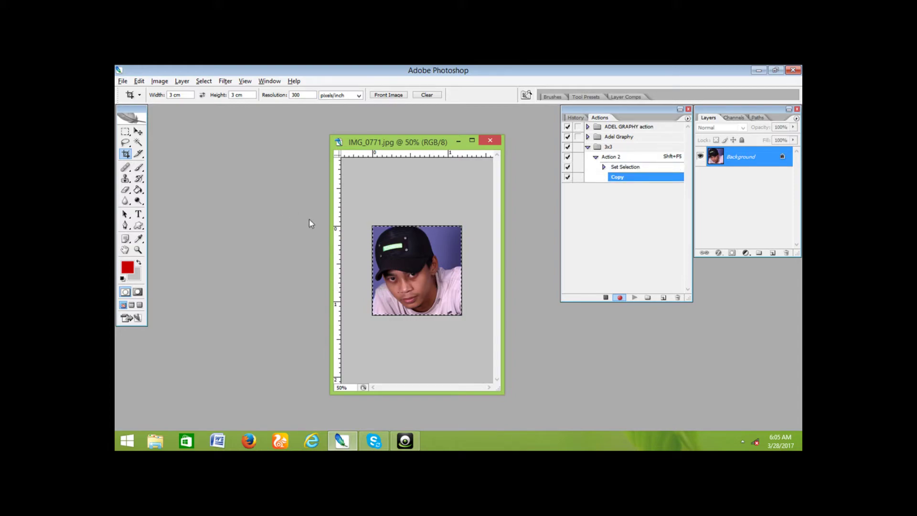
key(ctrl+n)
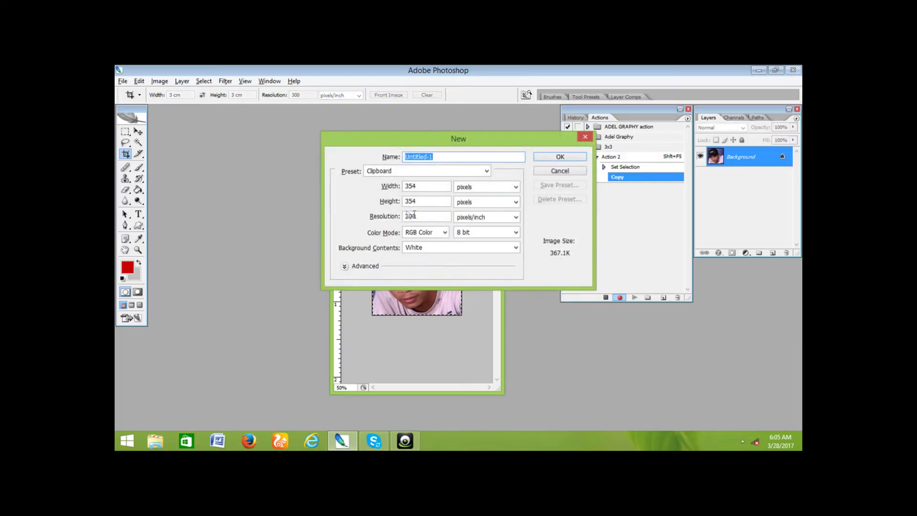
Create a new white document 10.2 x 15.2 cm at 300 pixels/inch.
click(479, 221)
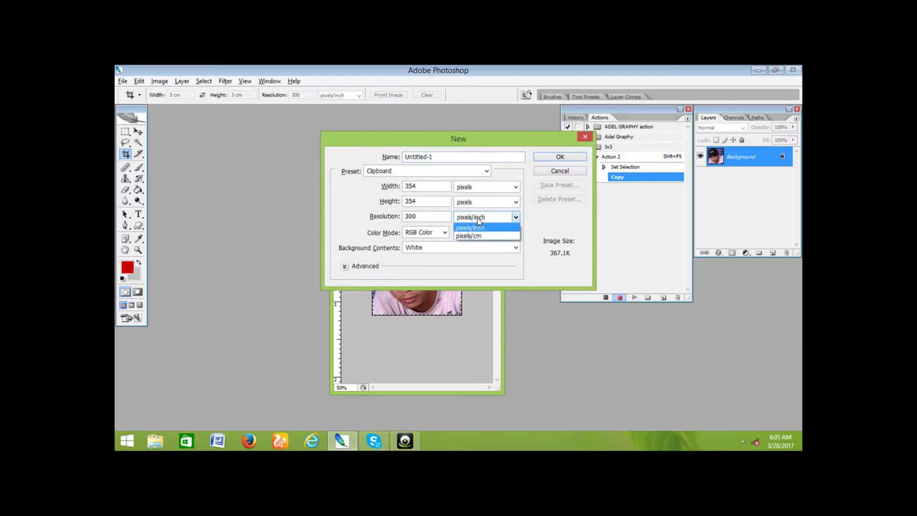
click(480, 187)
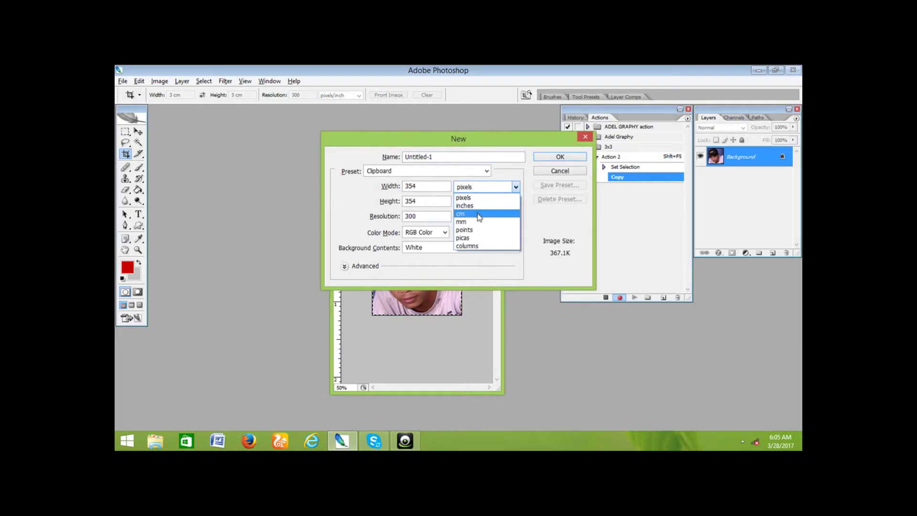
click(477, 214)
double_click(405, 186)
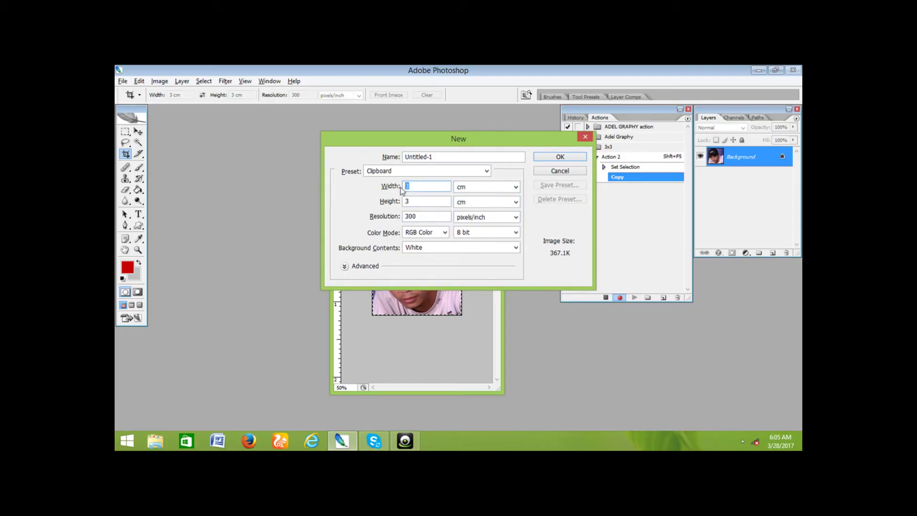
text(10.2)
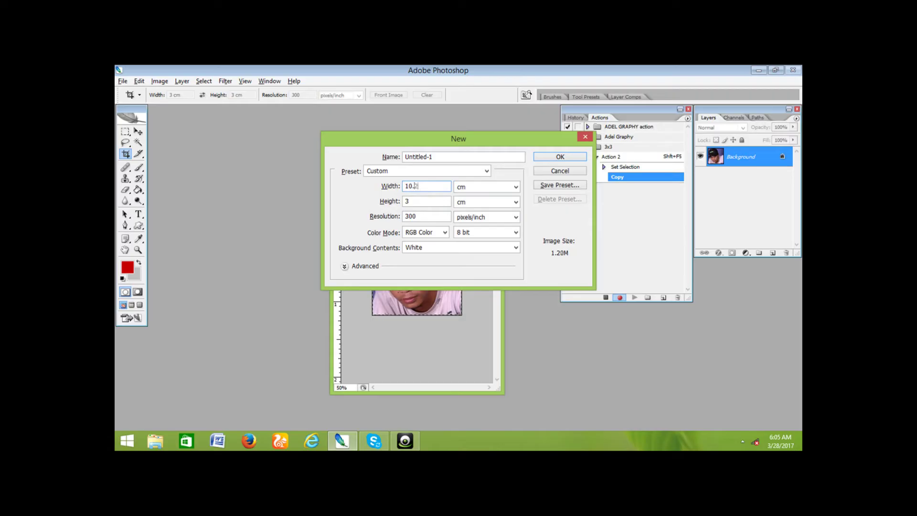
key(Tab)
text(15)
click(549, 157)
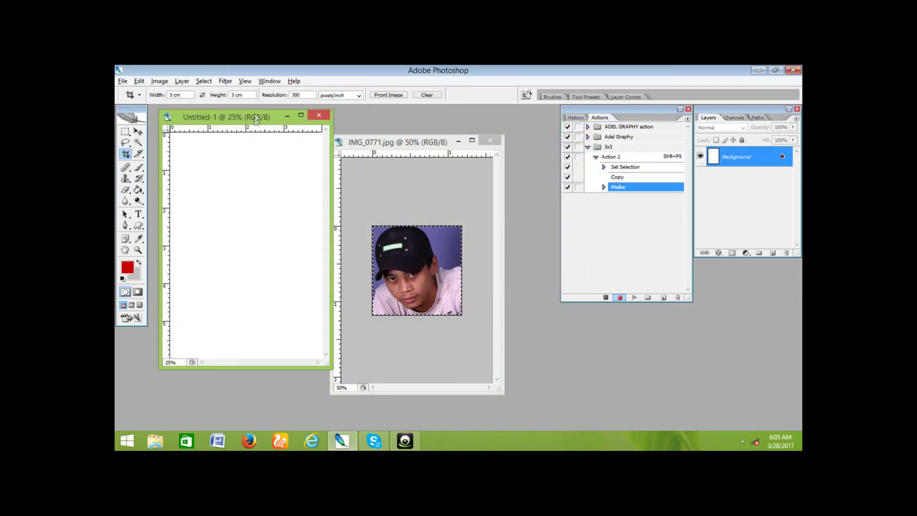
Paste the portrait into Untitled-1 as Layer 1 and close IMG_0771 without saving.
drag(258, 117, 256, 119)
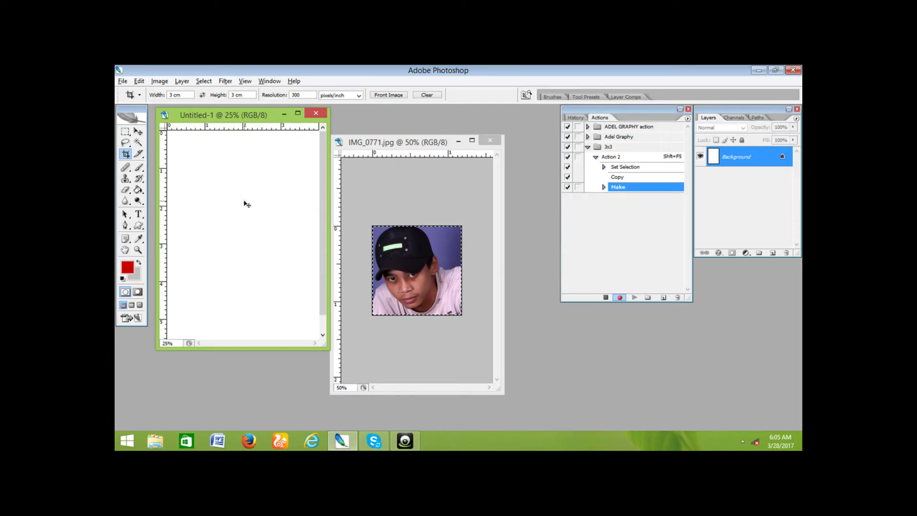
key(ctrl+v)
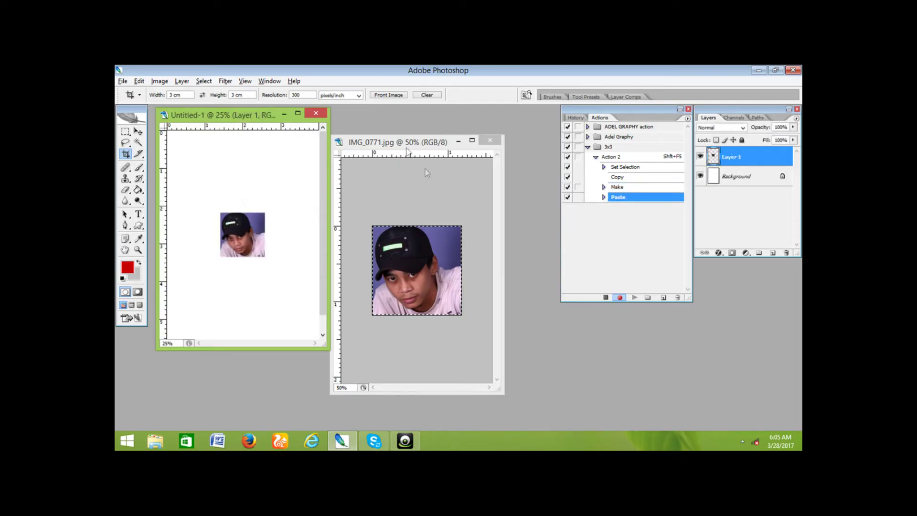
click(407, 144)
click(490, 140)
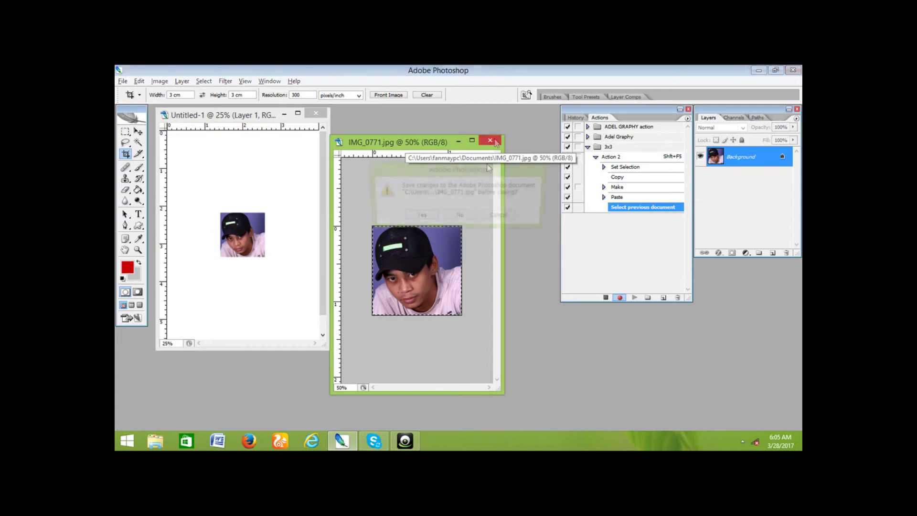
click(457, 216)
drag(253, 116, 413, 124)
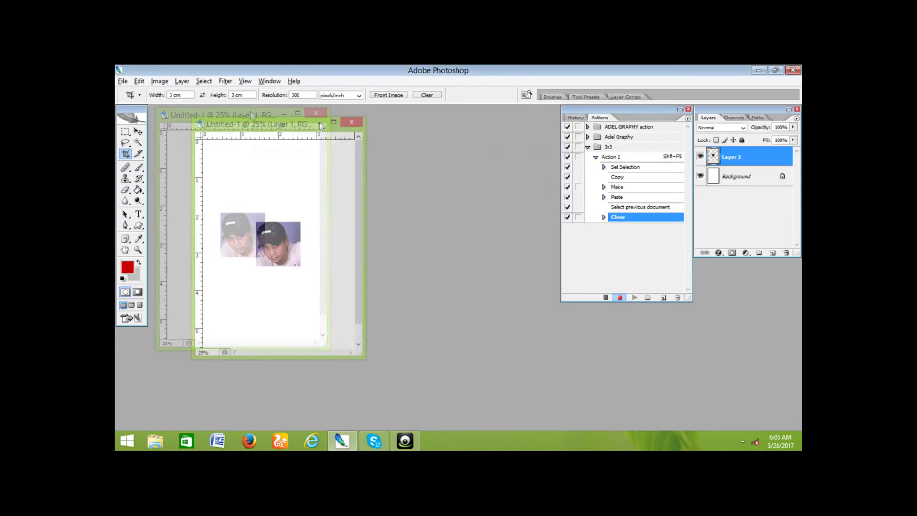
key(v)
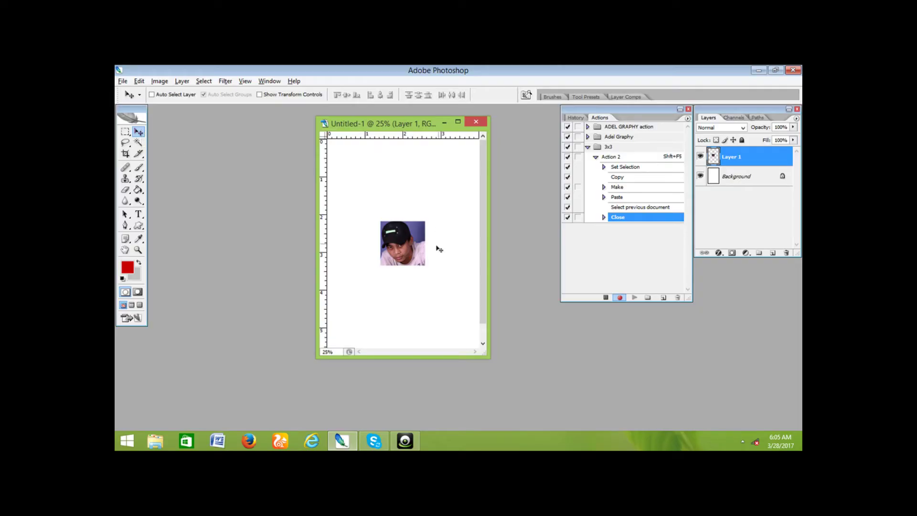
Place the portrait top-left and duplicate it into three columns and four rows of copies.
drag(411, 256, 363, 181)
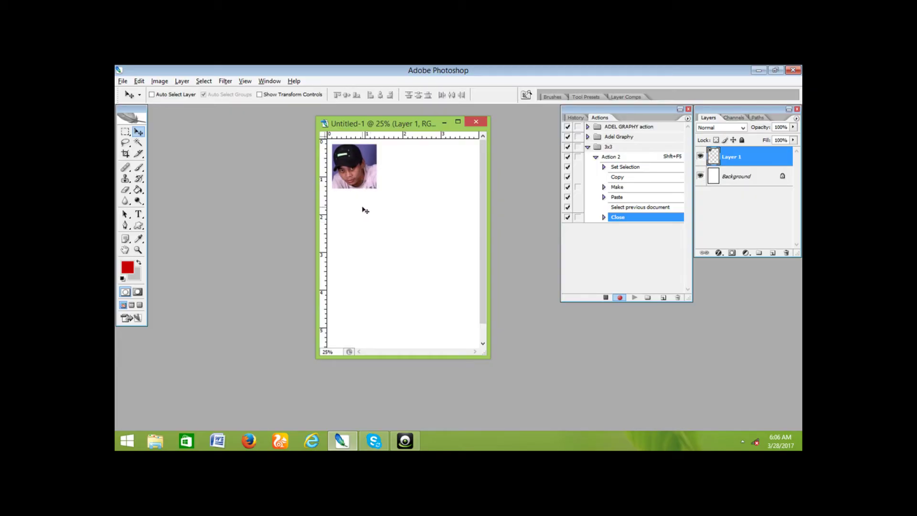
key(ctrl+j)
drag(352, 173, 400, 174)
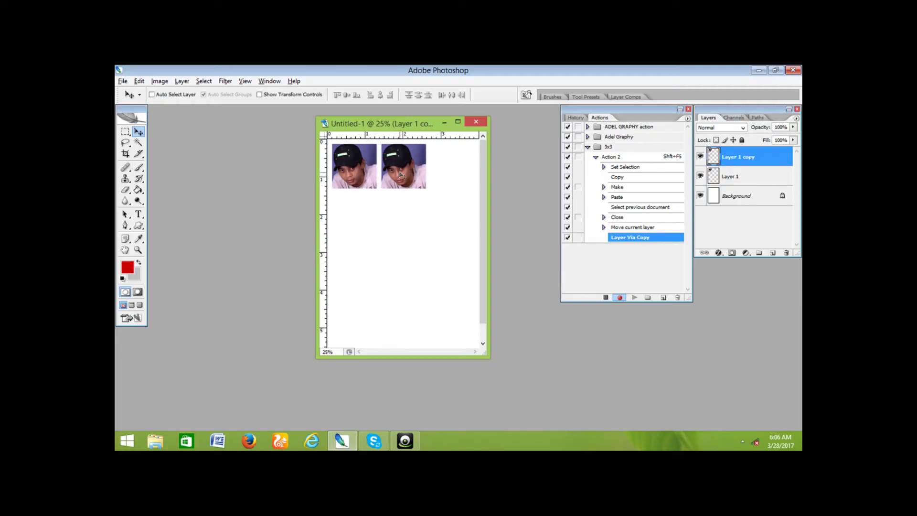
key(ctrl+j)
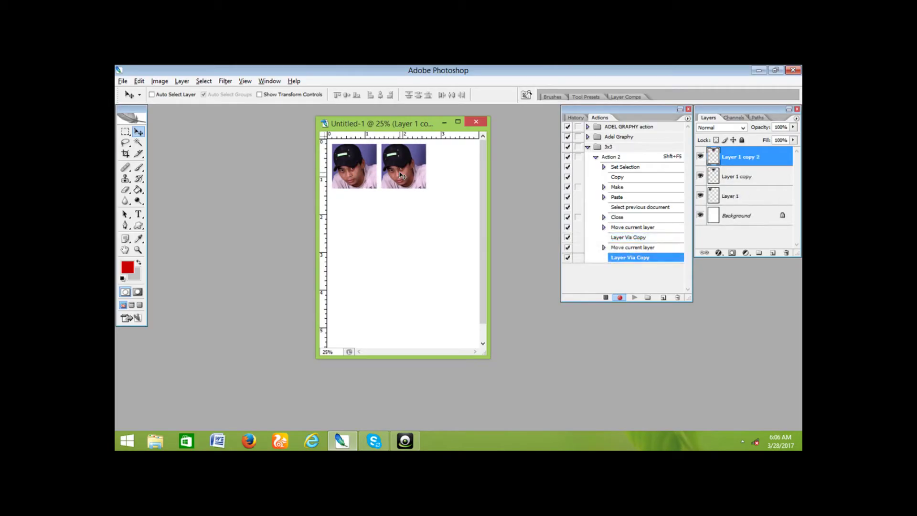
drag(401, 175, 449, 179)
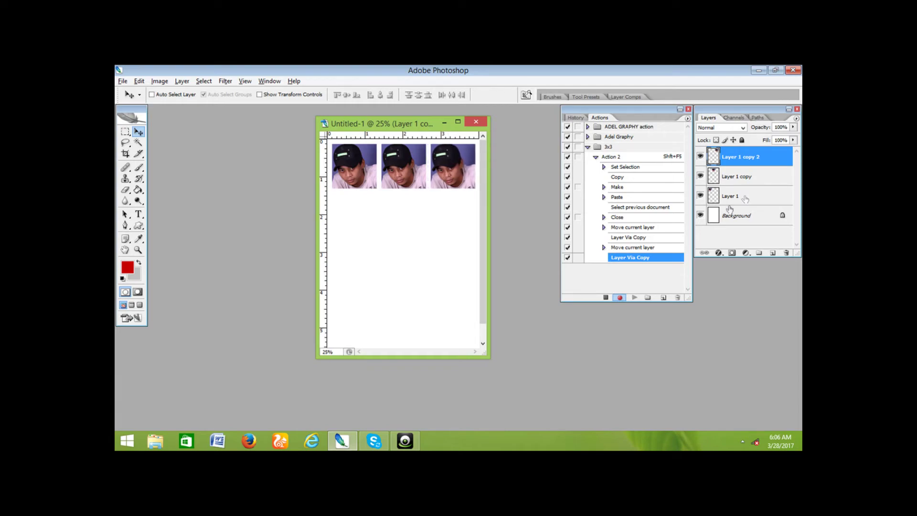
key(ctrl+j)
mouse_move(441, 178)
mouse_down()
mouse_move(436, 192)
mouse_move(358, 216)
mouse_move(457, 216)
mouse_move(359, 266)
mouse_move(449, 266)
mouse_move(356, 313)
mouse_move(445, 317)
mouse_up()
key(ctrl+j)
key(ctrl+j)
key(ctrl+j)
key(ctrl+j)
key(ctrl+j)
key(ctrl+j)
key(ctrl+j)
key(ctrl+j)
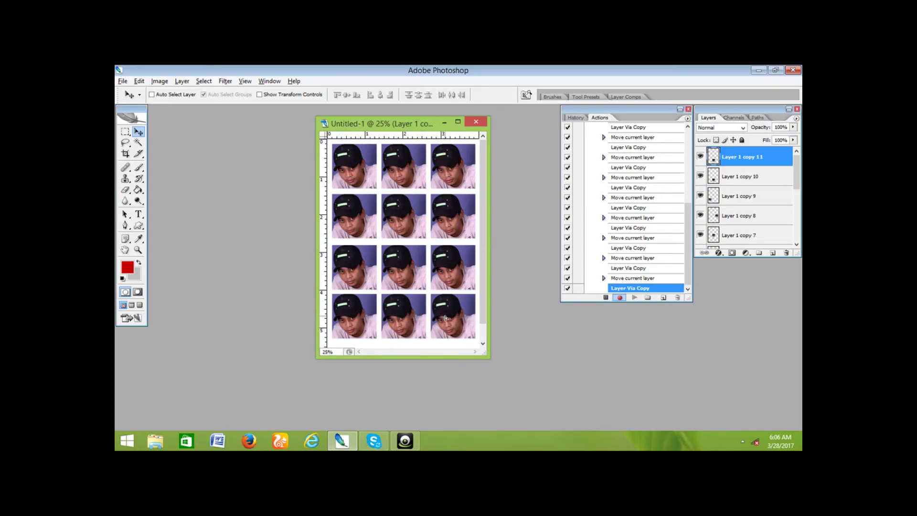
key(f)
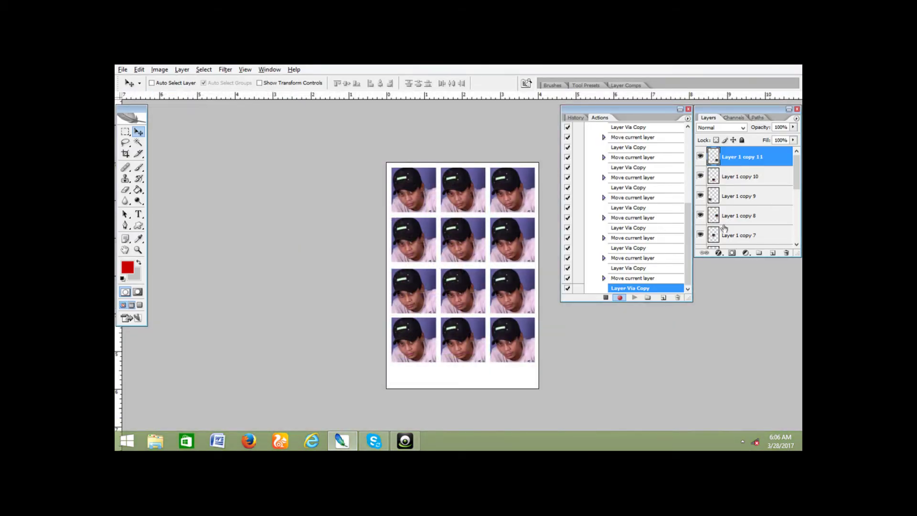
Select all twelve portrait layers and nudge them down two steps with the Down arrow.
drag(797, 189, 764, 224)
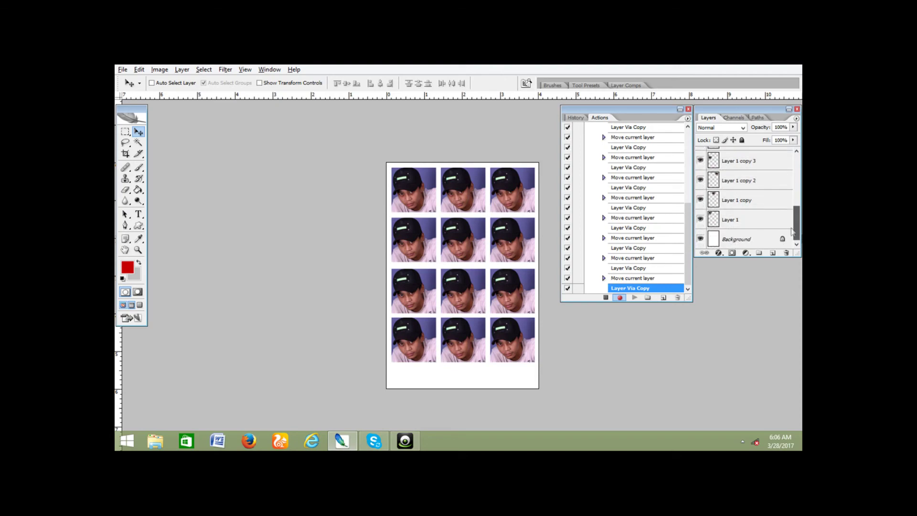
shift+click(764, 224)
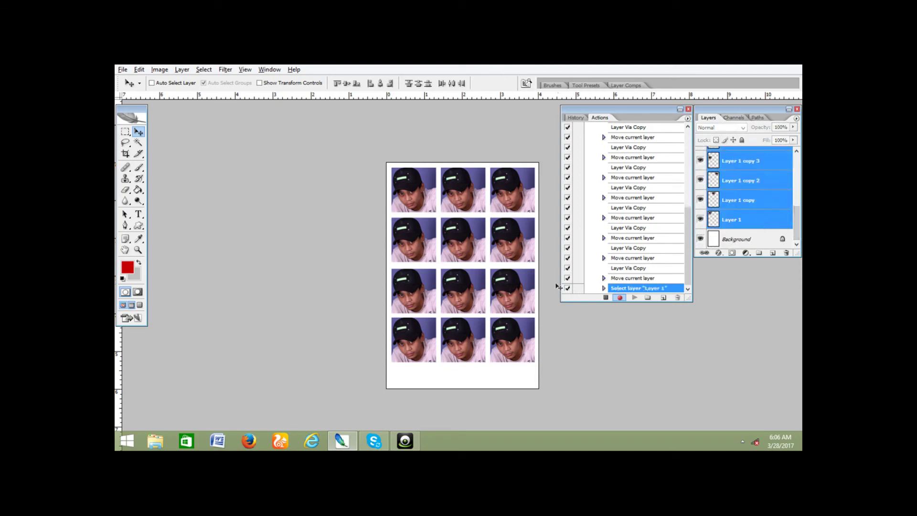
key(Down)
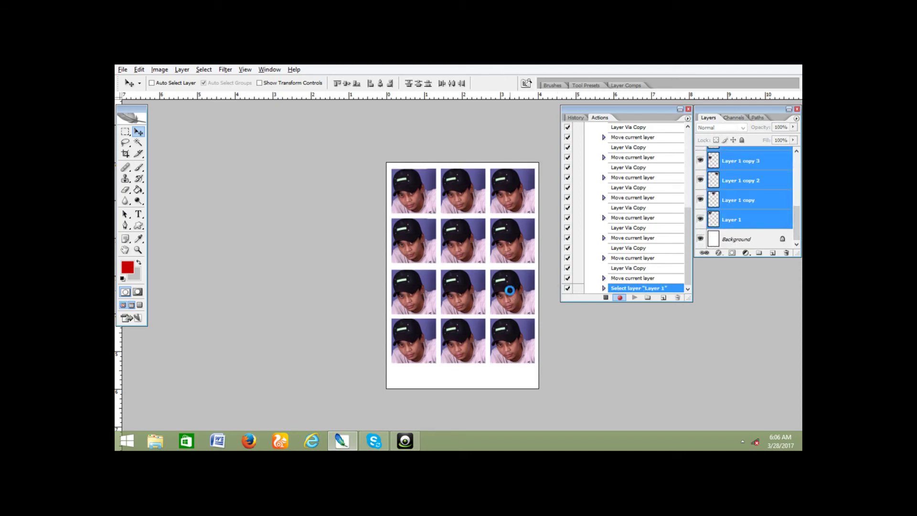
key(Down)
key(Down)
key(Down)
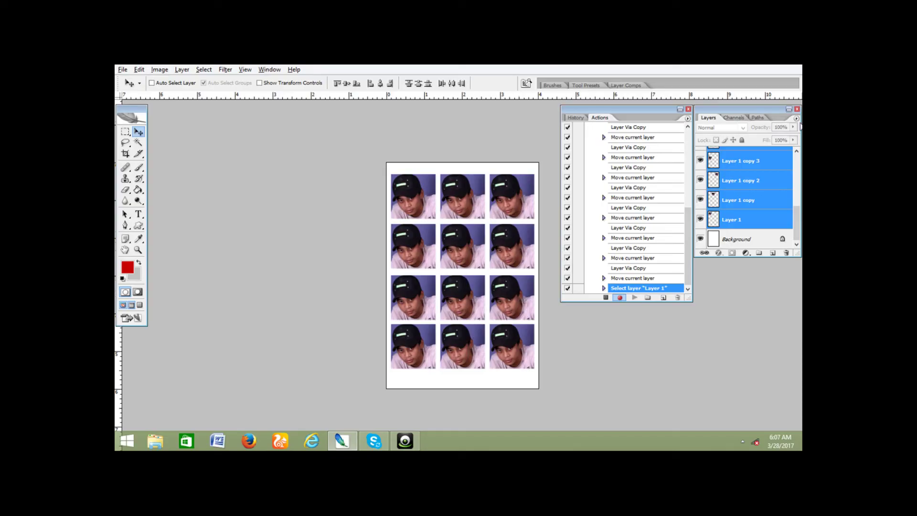
click(796, 118)
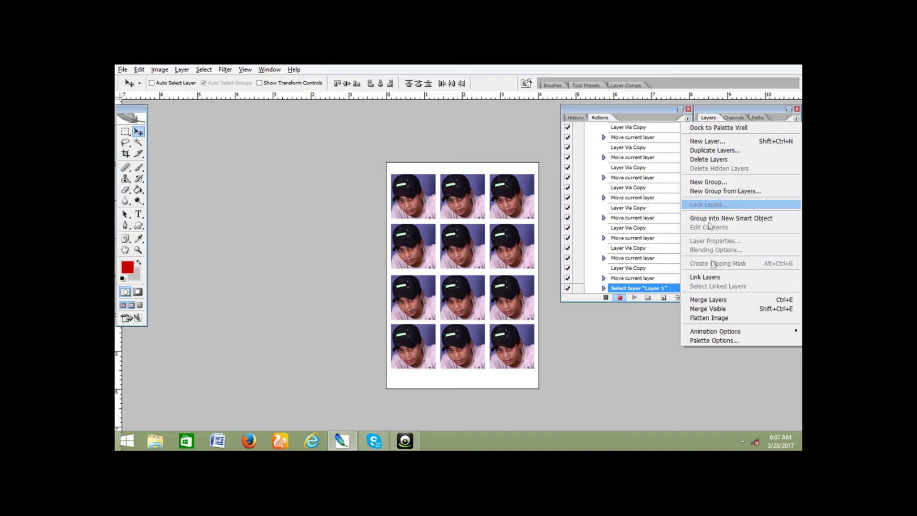
Flatten the portrait grid, stop recording, and close the sheet without saving.
click(711, 318)
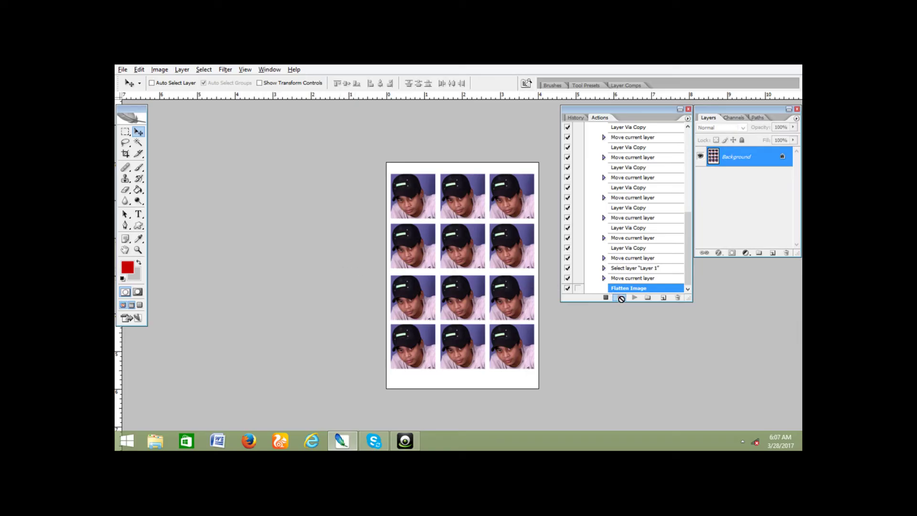
click(604, 298)
drag(500, 289, 375, 260)
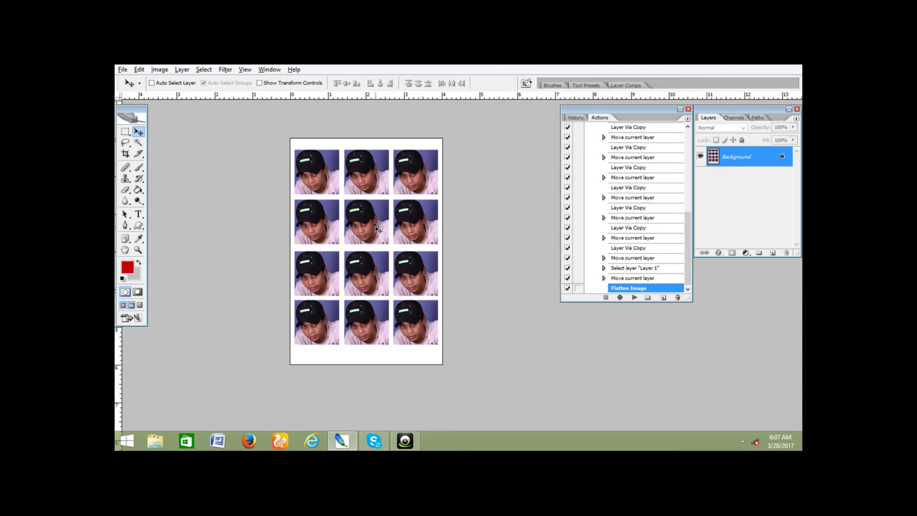
key(ctrl+w)
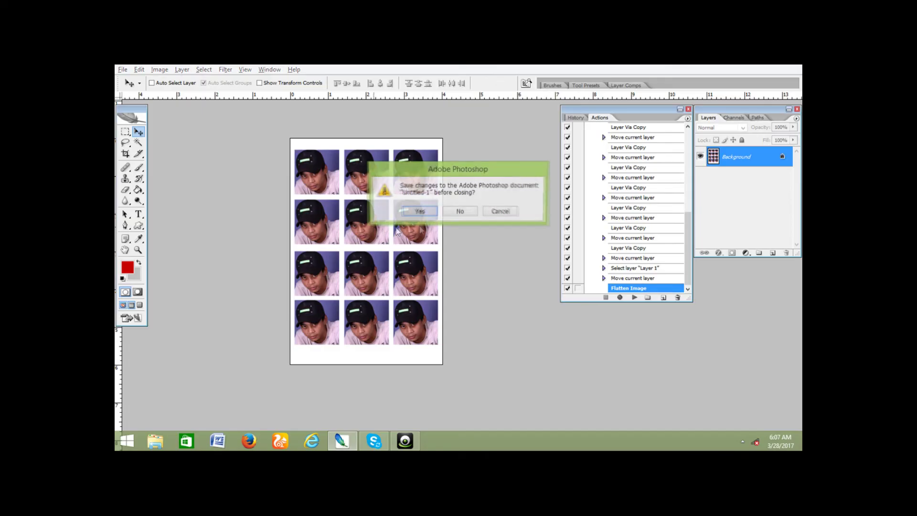
click(457, 212)
Reopen IMG_0771 from Documents.
double_click(403, 200)
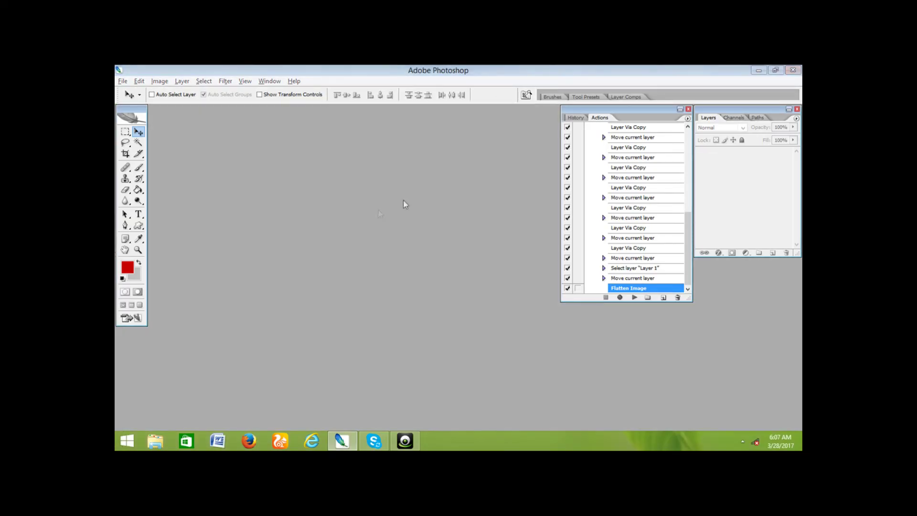
click(522, 162)
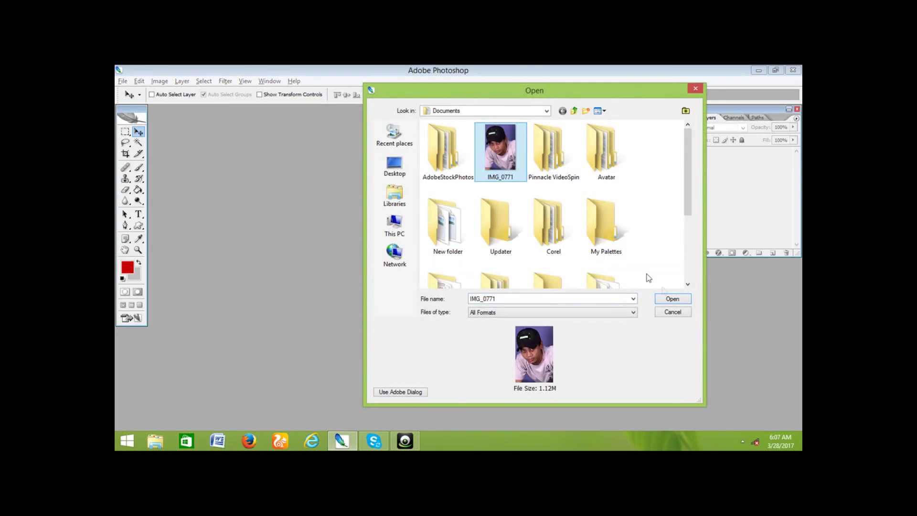
click(665, 300)
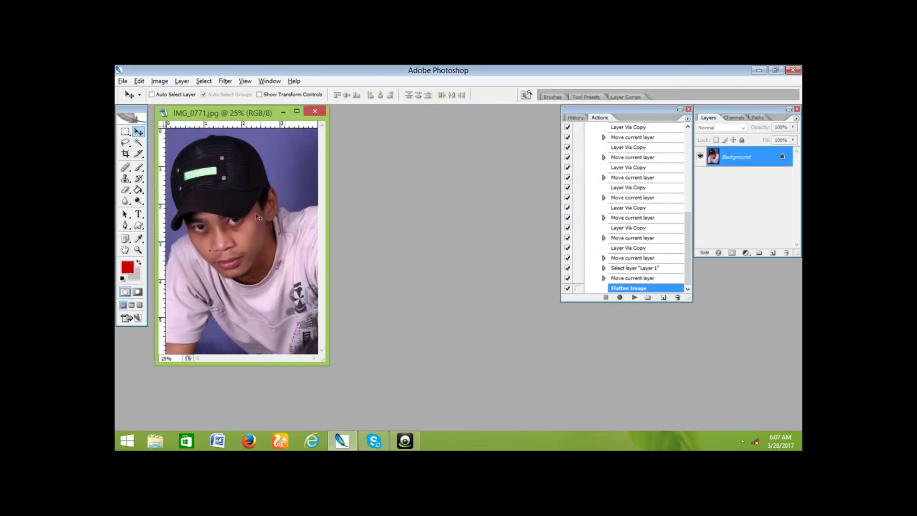
Crop the reopened photo to a 3x3 cm square around the face and replay the recorded action.
key(c)
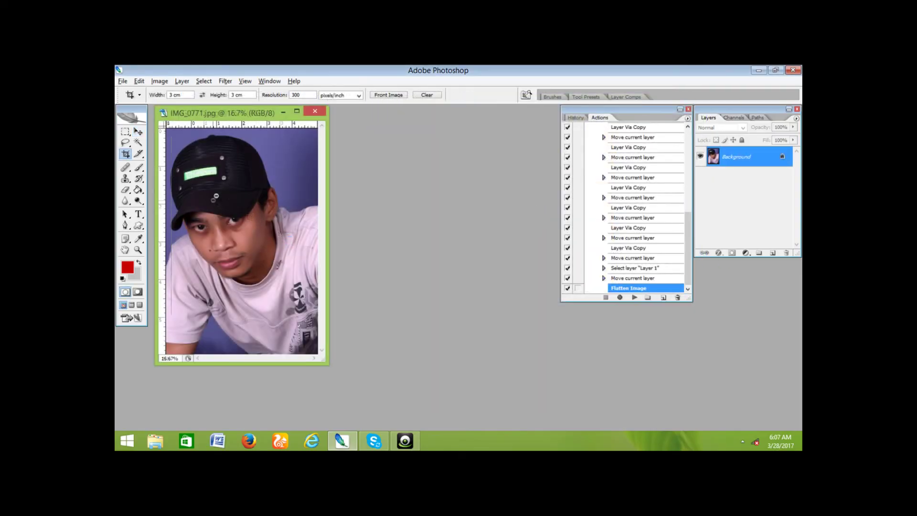
key(ctrl+minus)
drag(293, 276, 191, 174)
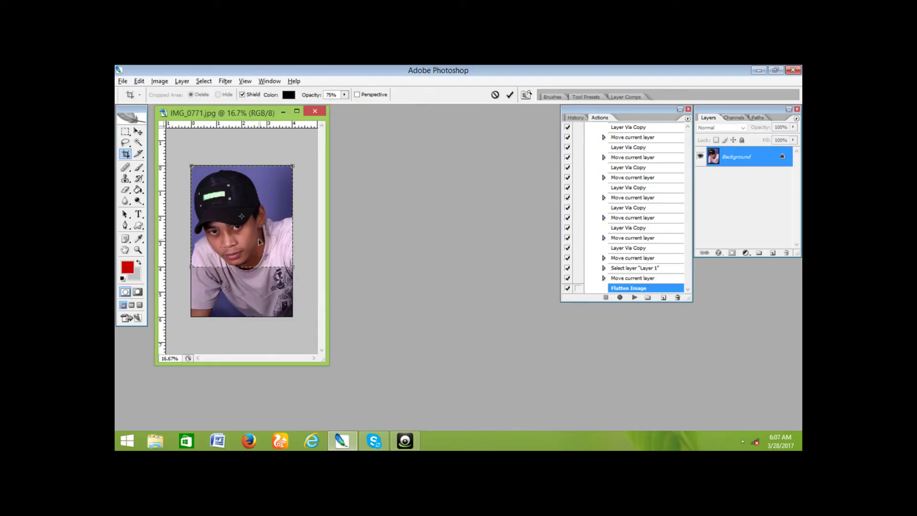
key(Return)
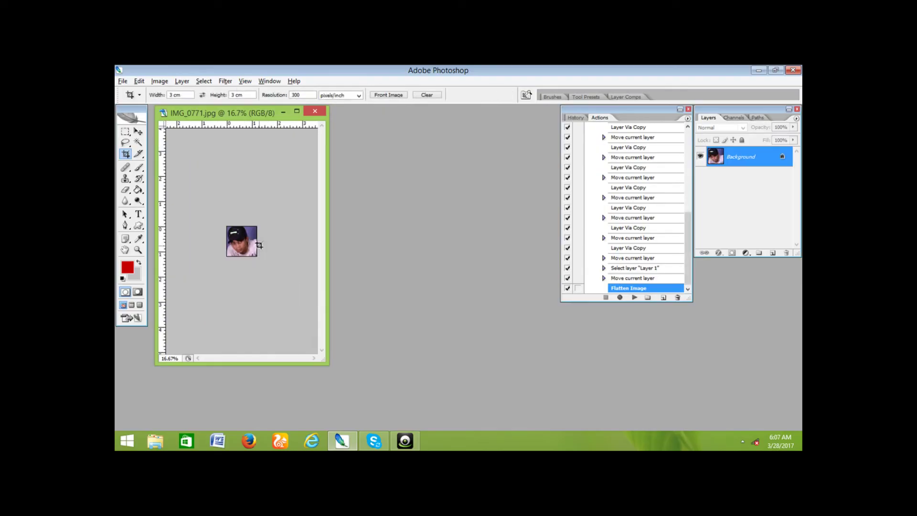
key(ctrl+plus)
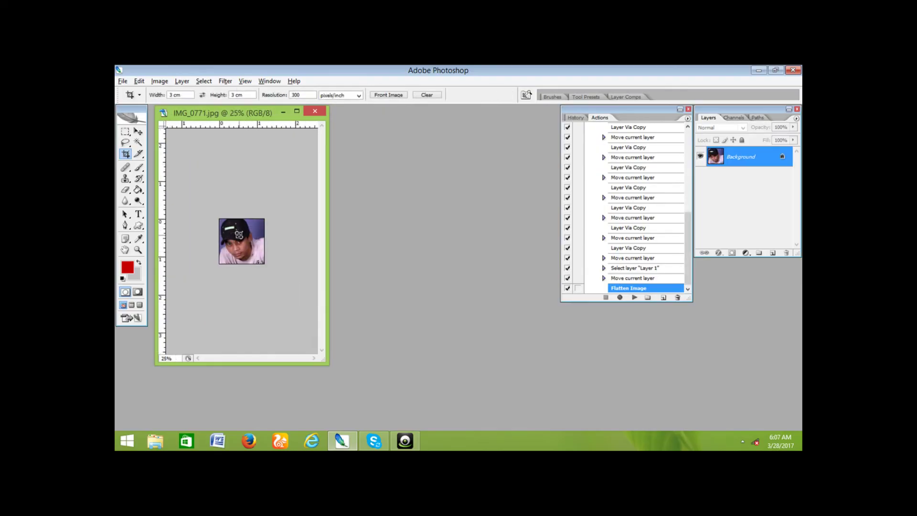
key(ctrl+plus)
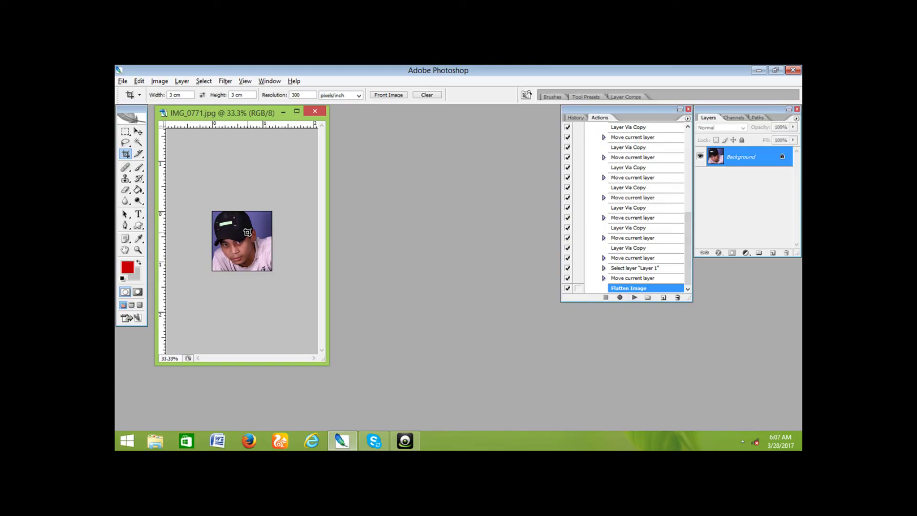
key(F2)
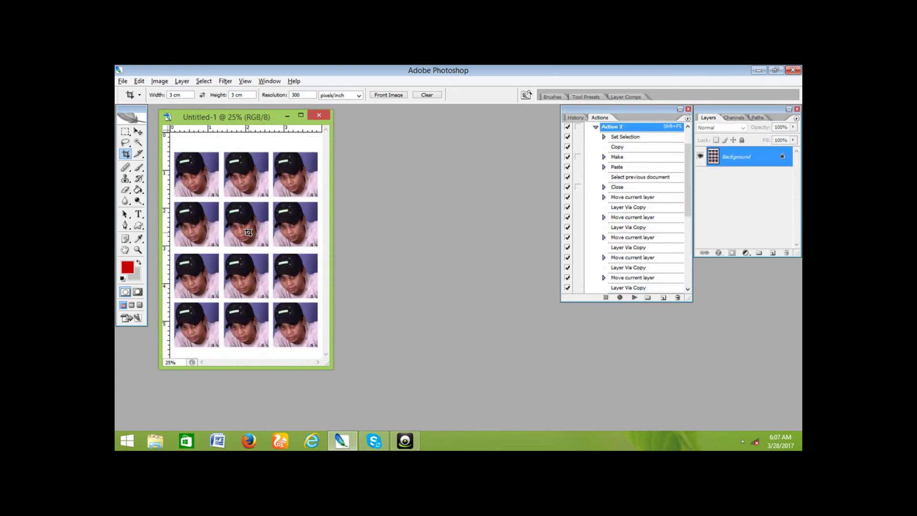
Centre and enlarge the Untitled-1 window to view the twelve-portrait 3x4 sheet.
drag(238, 121, 353, 135)
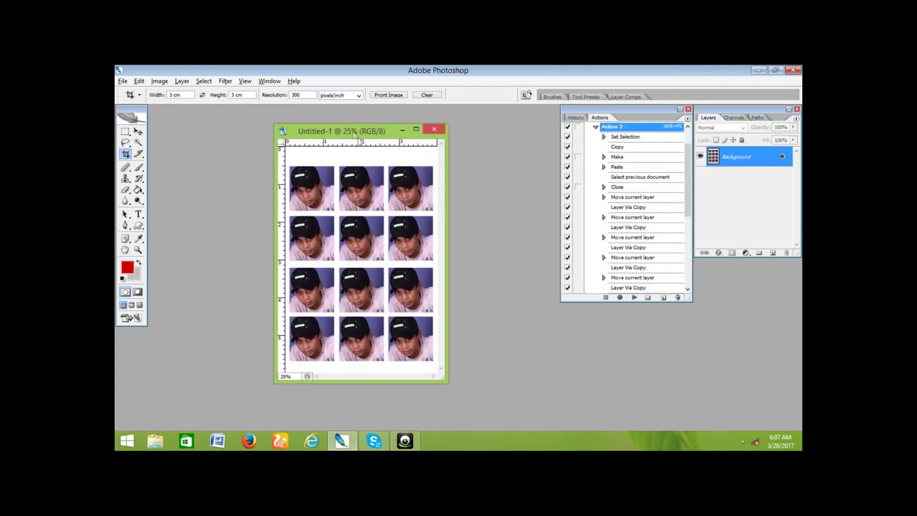
drag(448, 375, 492, 399)
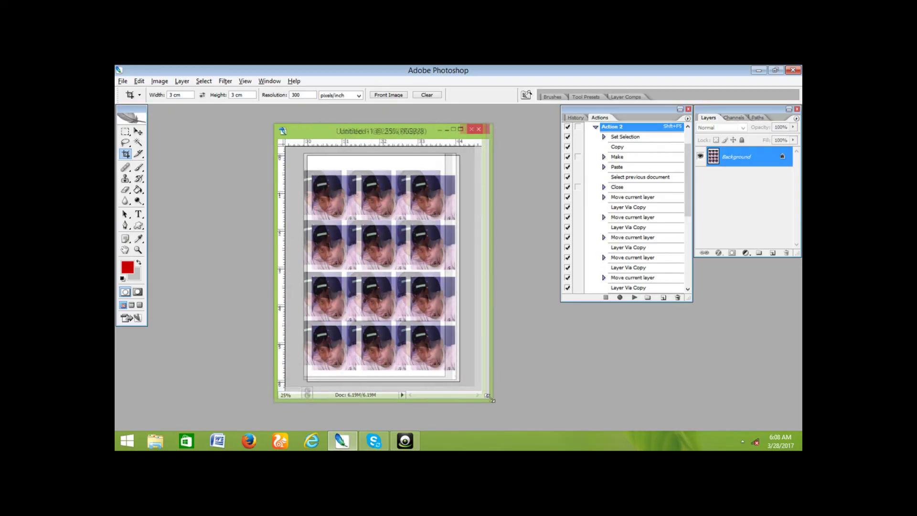